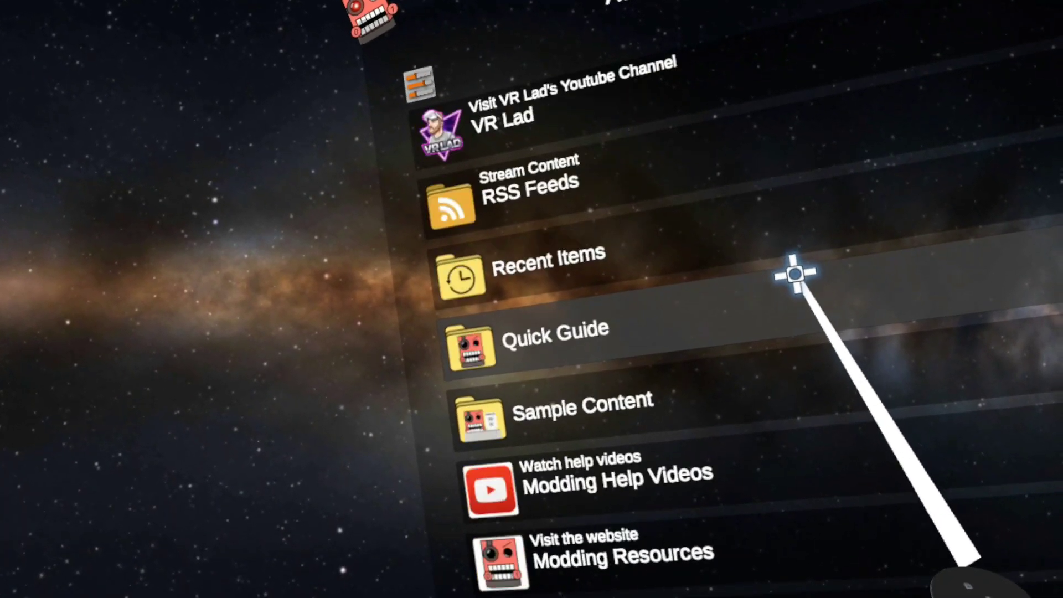
Open the Modding Resources website from the available content and bring up the ZArchiver page on APKPure.
{"action": "scroll", "coordinate": [792, 273], "scroll_direction": "down", "scroll_amount": 5}
{"action": "left_click", "coordinate": [451, 380]}
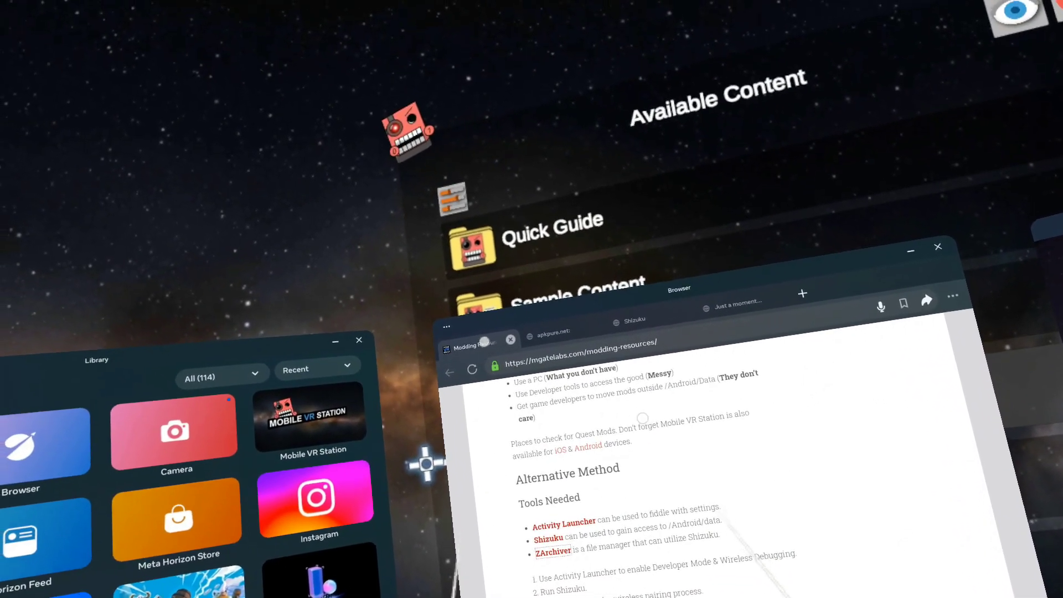
{"action": "left_click", "coordinate": [537, 345]}
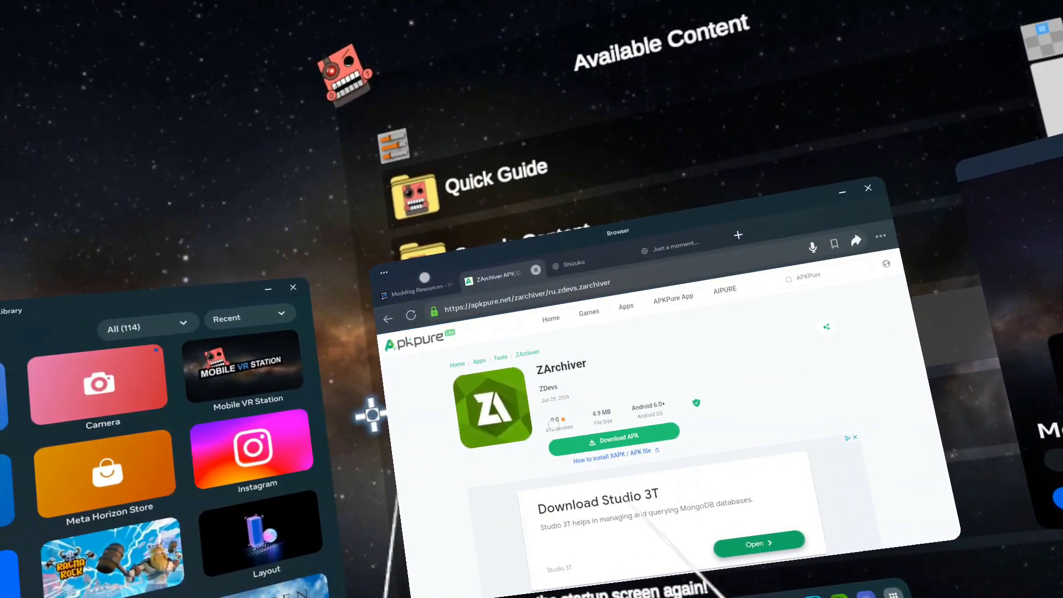
Download the ZArchiver 1.0.10 APK (4.9 MB) from APKPure, dismissing the Studio 3T advert.
{"action": "scroll", "coordinate": [553, 425], "scroll_direction": "down", "scroll_amount": 5}
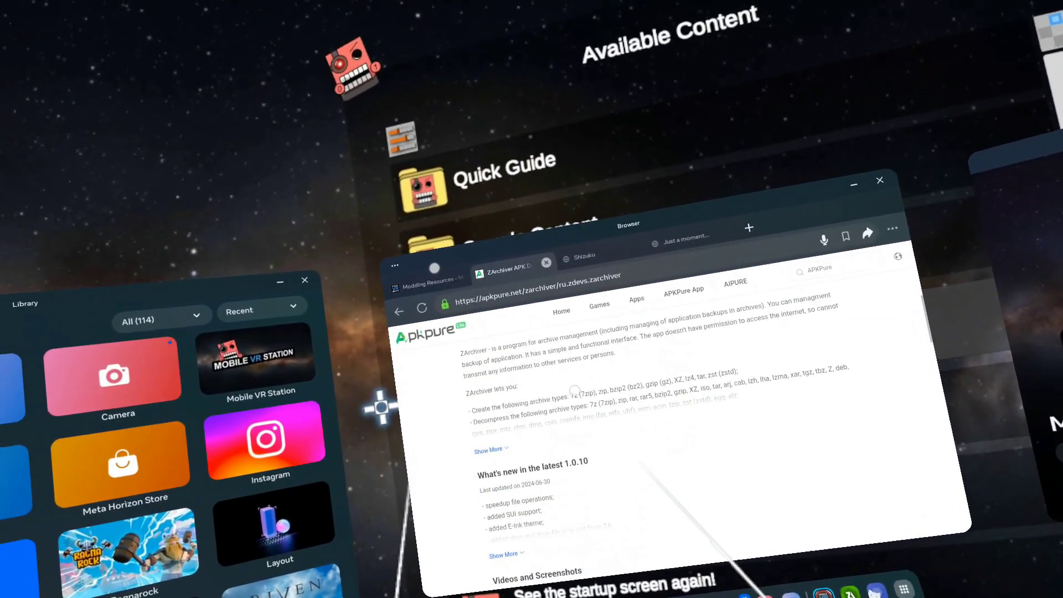
{"action": "scroll", "coordinate": [574, 389], "scroll_direction": "down", "scroll_amount": 2}
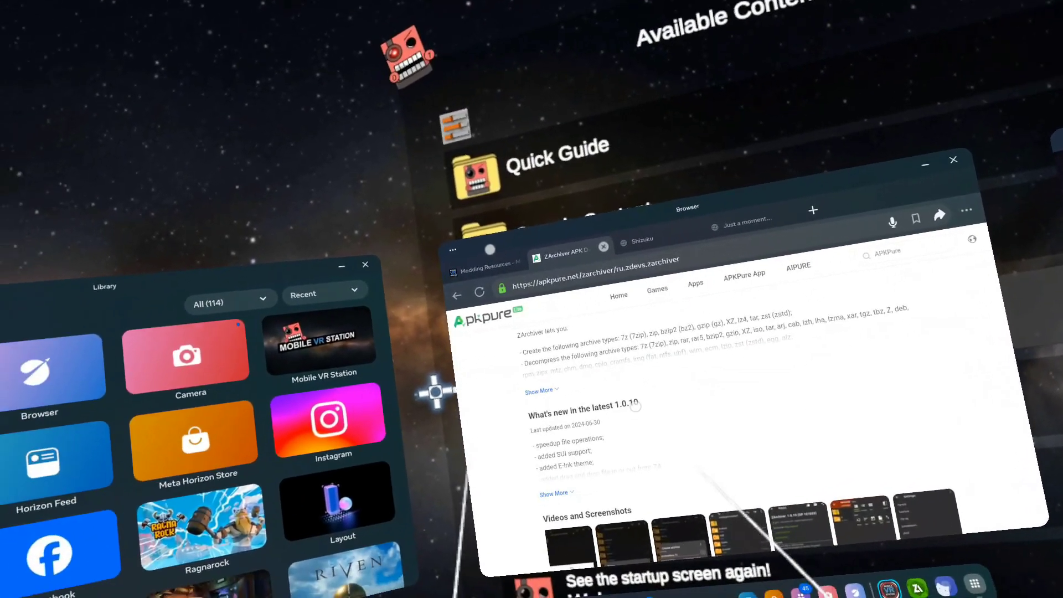
{"action": "scroll", "coordinate": [635, 406], "scroll_direction": "down", "scroll_amount": 10}
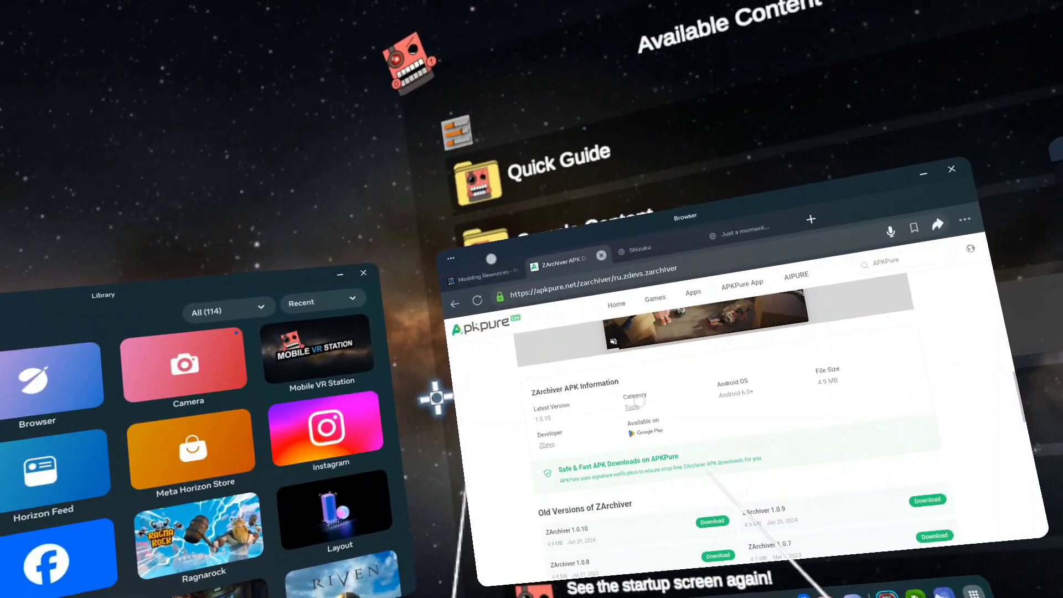
{"action": "scroll", "coordinate": [640, 400], "scroll_direction": "down", "scroll_amount": 5}
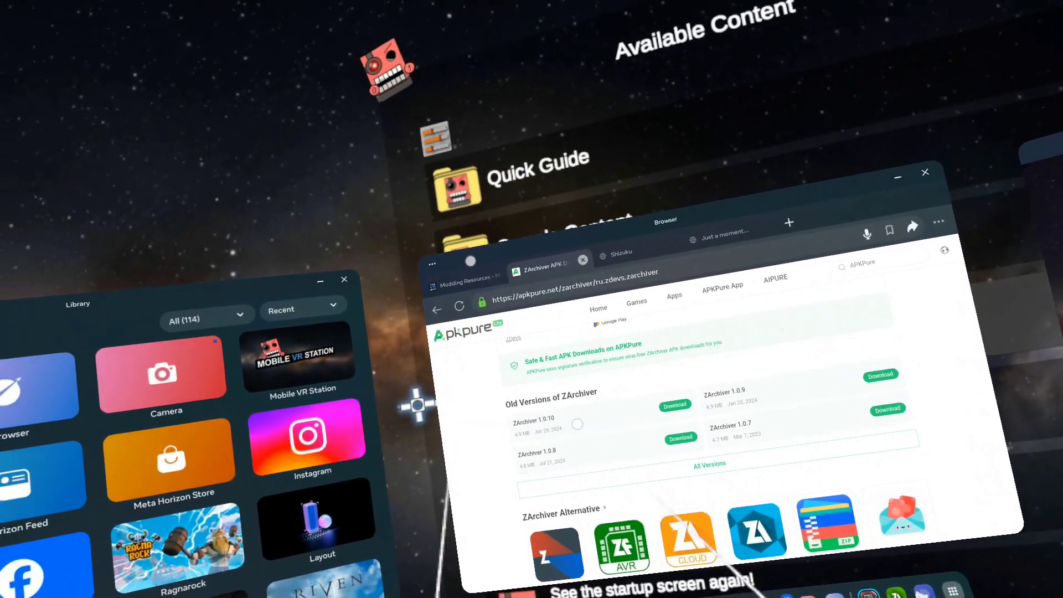
{"action": "left_click", "coordinate": [675, 406]}
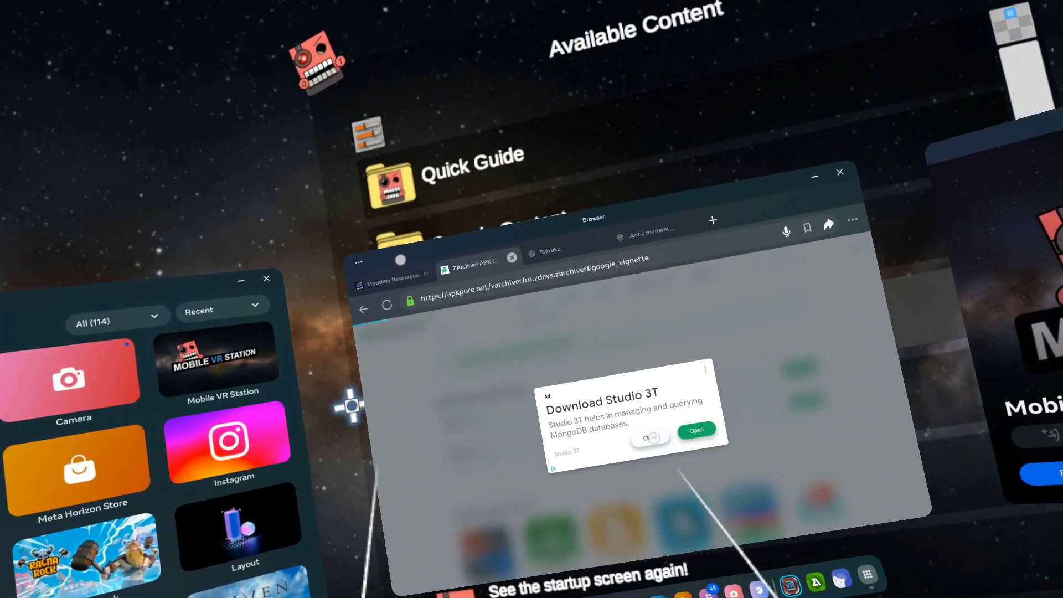
{"action": "left_click", "coordinate": [652, 437]}
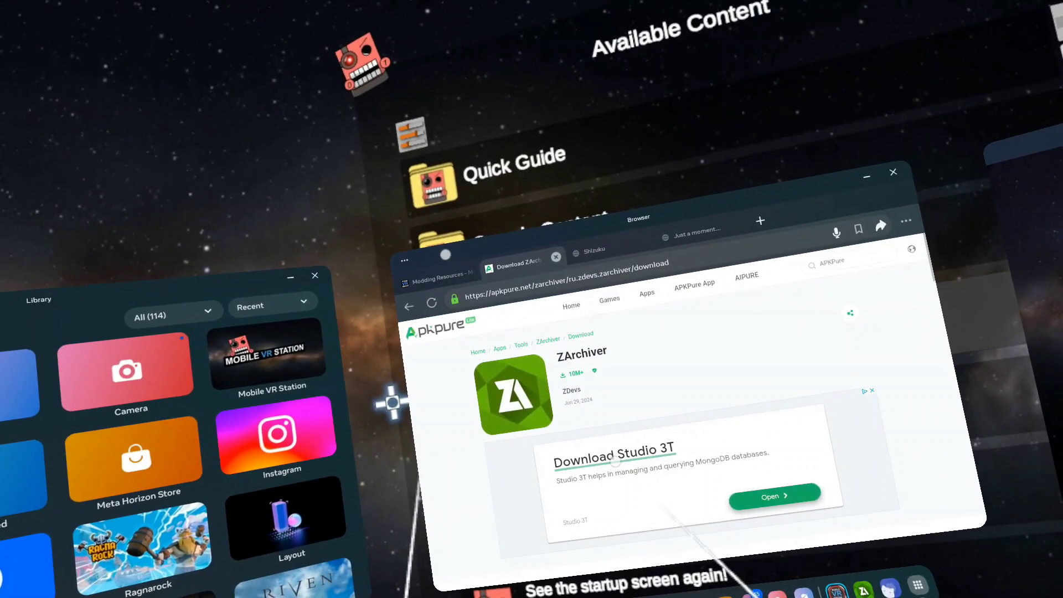
{"action": "scroll", "coordinate": [613, 453], "scroll_direction": "down", "scroll_amount": 5}
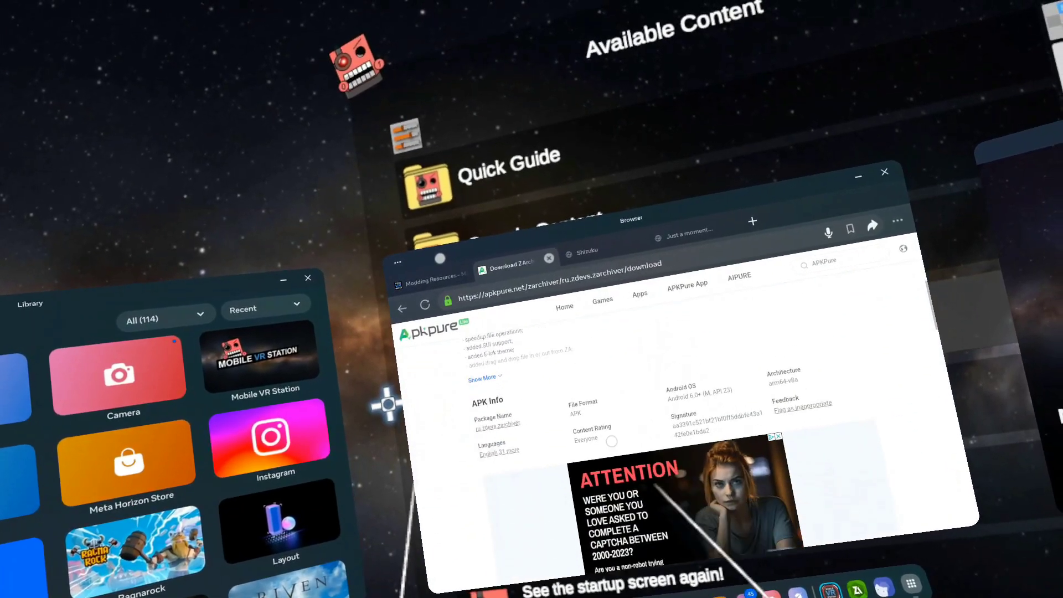
{"action": "scroll", "coordinate": [611, 442], "scroll_direction": "down", "scroll_amount": 3}
{"action": "scroll", "coordinate": [611, 438], "scroll_direction": "down", "scroll_amount": 1}
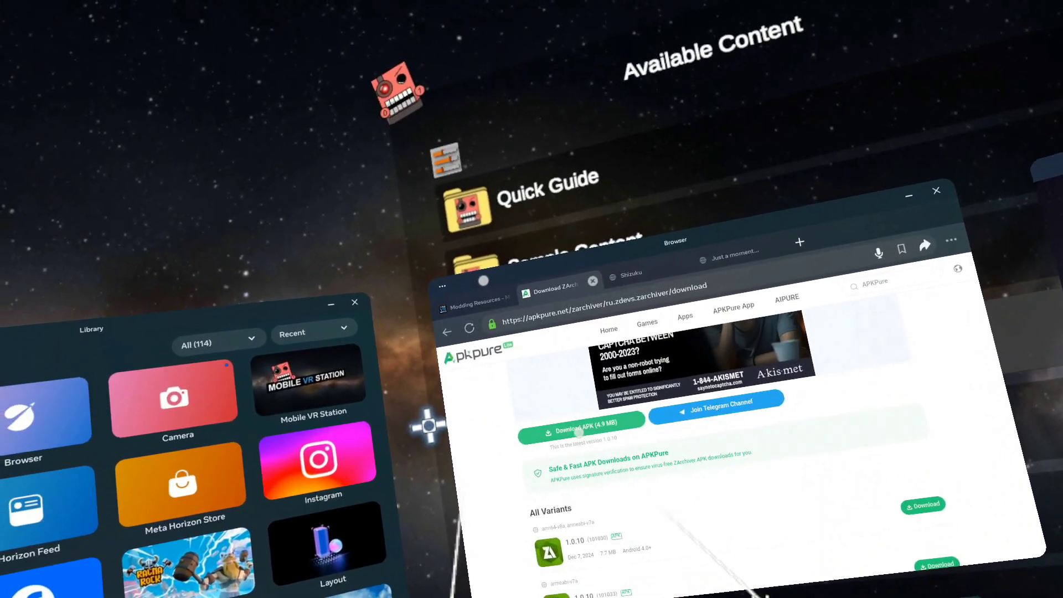
{"action": "left_click", "coordinate": [569, 425]}
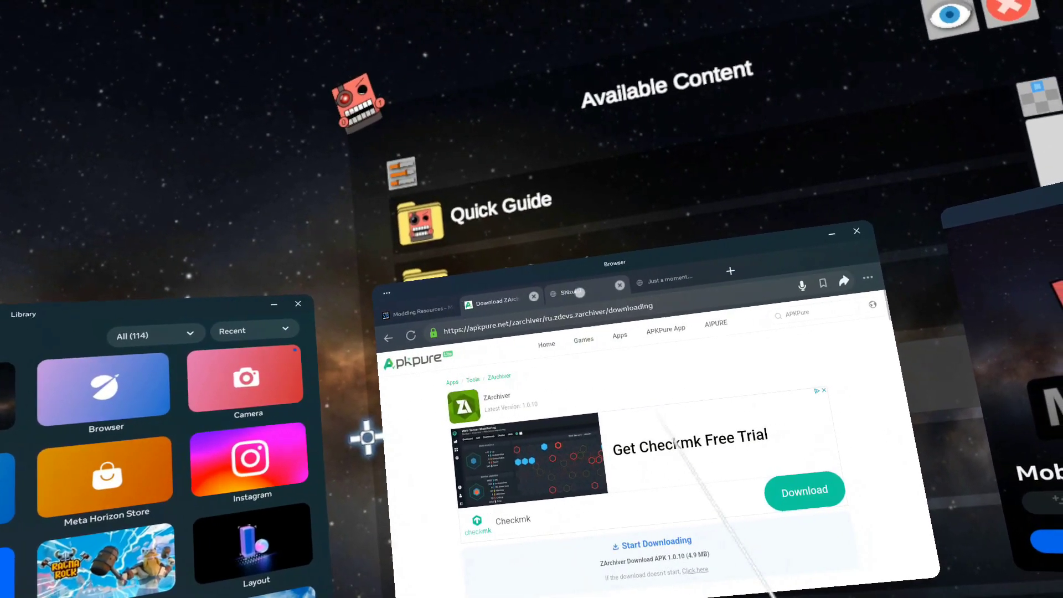
Reach the GitHub releases from the Shizuku site's download page and download the v13.5.4 release APK.
{"action": "left_click", "coordinate": [576, 293]}
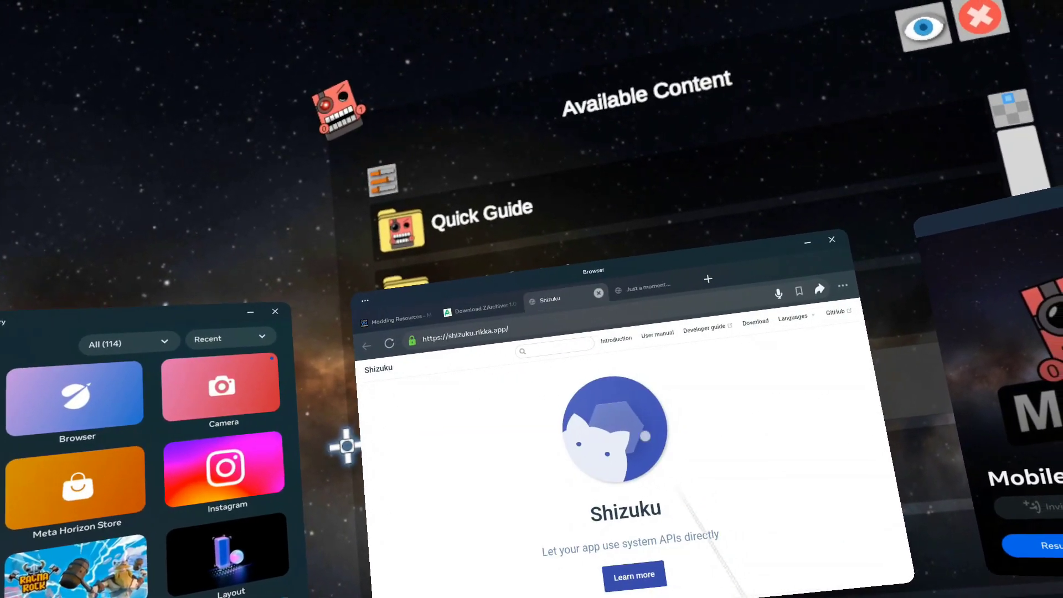
{"action": "left_click", "coordinate": [730, 333]}
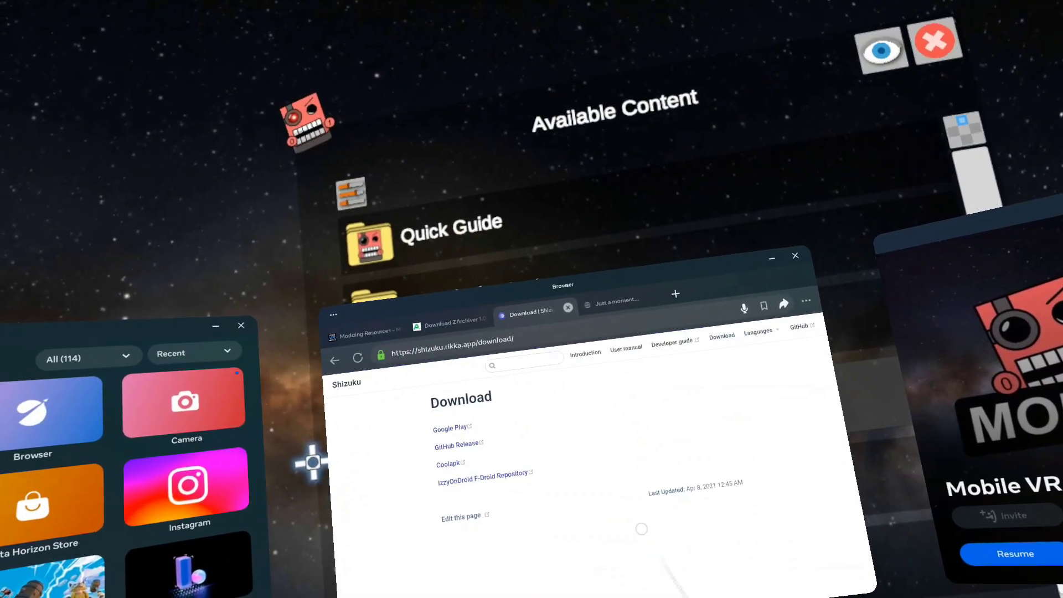
{"action": "left_click", "coordinate": [490, 436]}
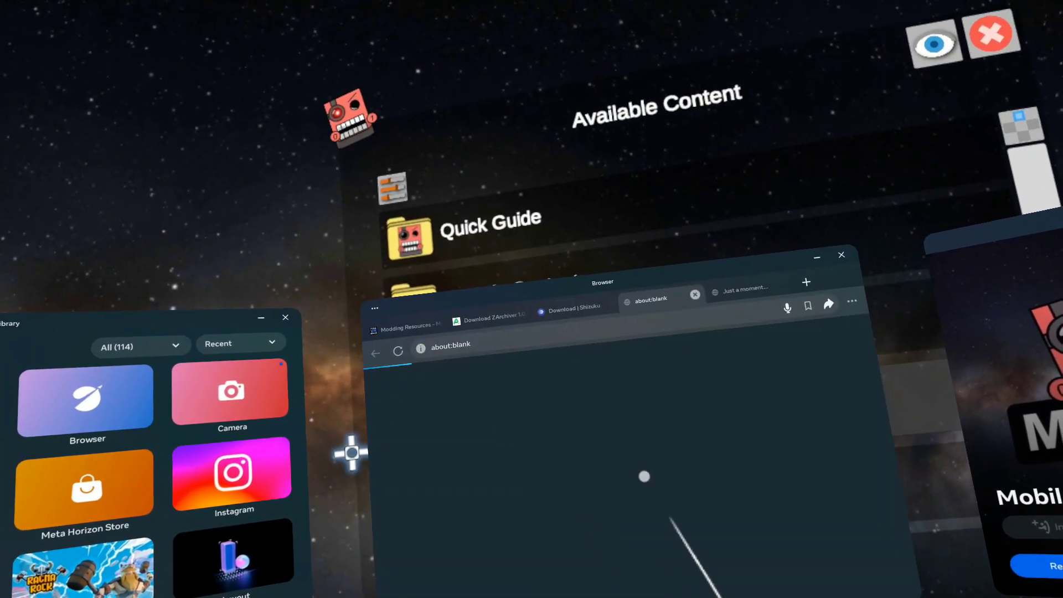
{"action": "scroll", "coordinate": [714, 484], "scroll_direction": "down", "scroll_amount": 3}
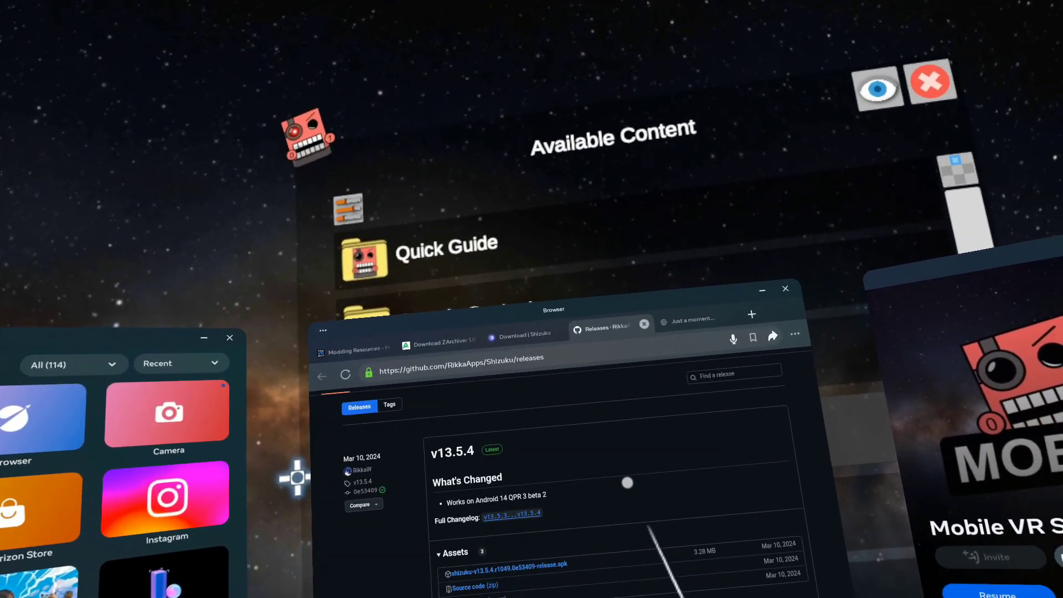
Check the browser's list of downloaded files for the ZArchiver and Shizuku APKs.
{"action": "left_click", "coordinate": [794, 334]}
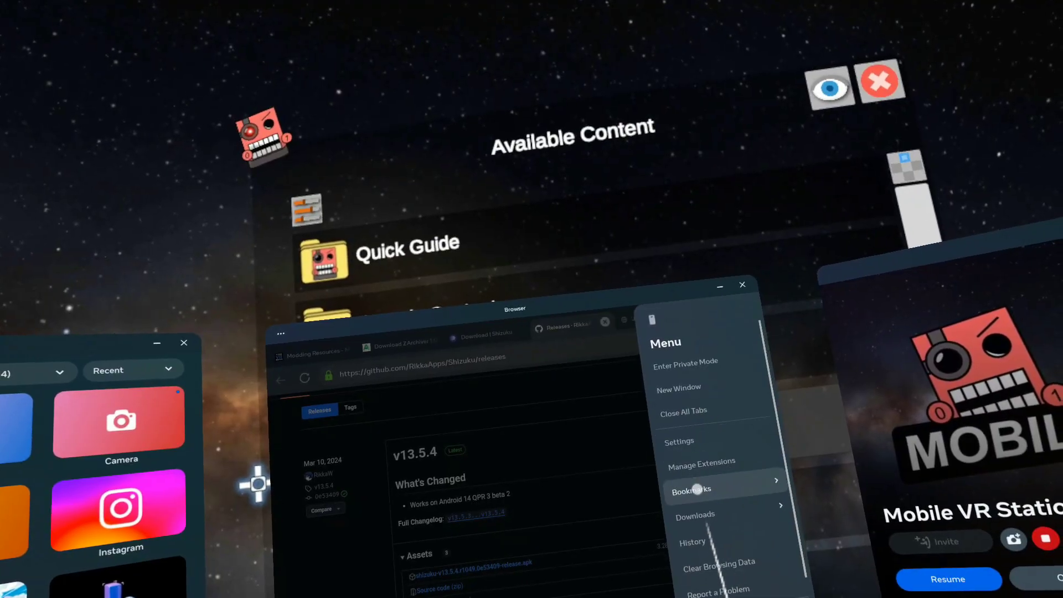
{"action": "left_click", "coordinate": [696, 516]}
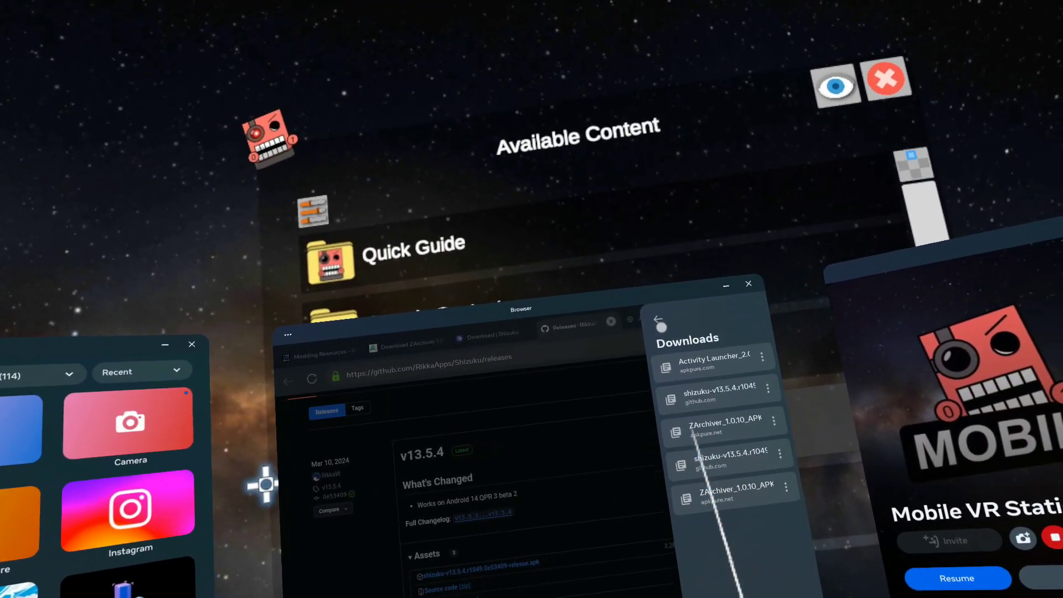
{"action": "left_click", "coordinate": [659, 320]}
Complete the human verification on the Activity Launcher page at APKPure and download the version 2.0.2 APK.
{"action": "left_click", "coordinate": [720, 440]}
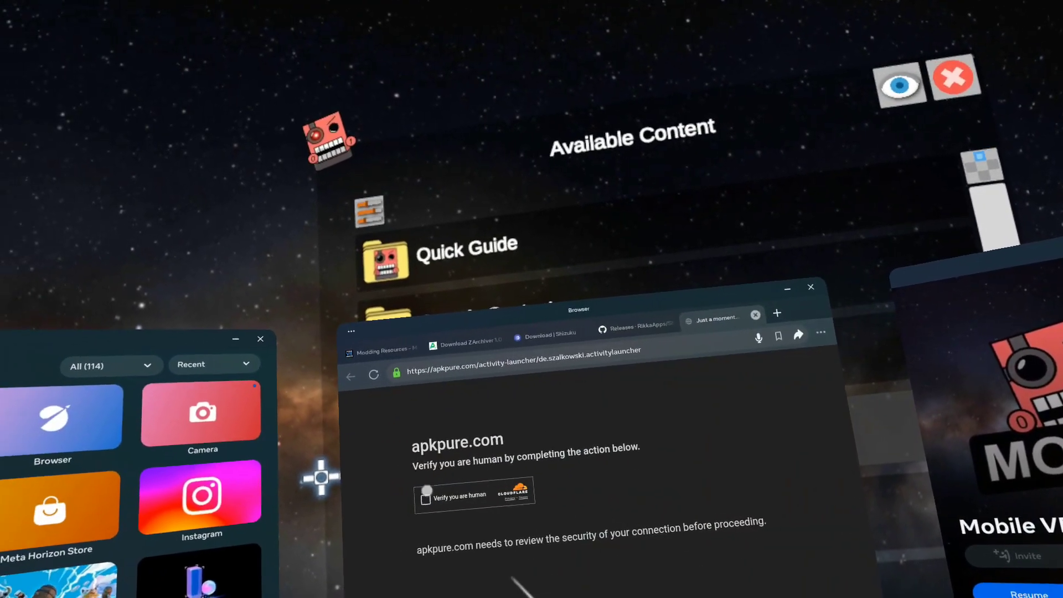
{"action": "left_click", "coordinate": [426, 496]}
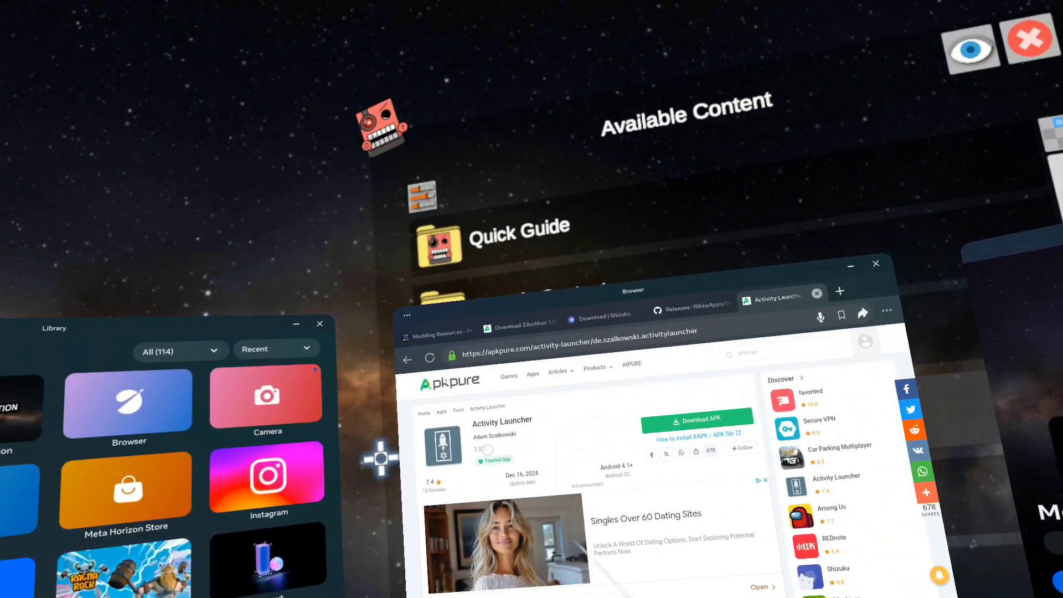
{"action": "scroll", "coordinate": [516, 457], "scroll_direction": "down", "scroll_amount": 10}
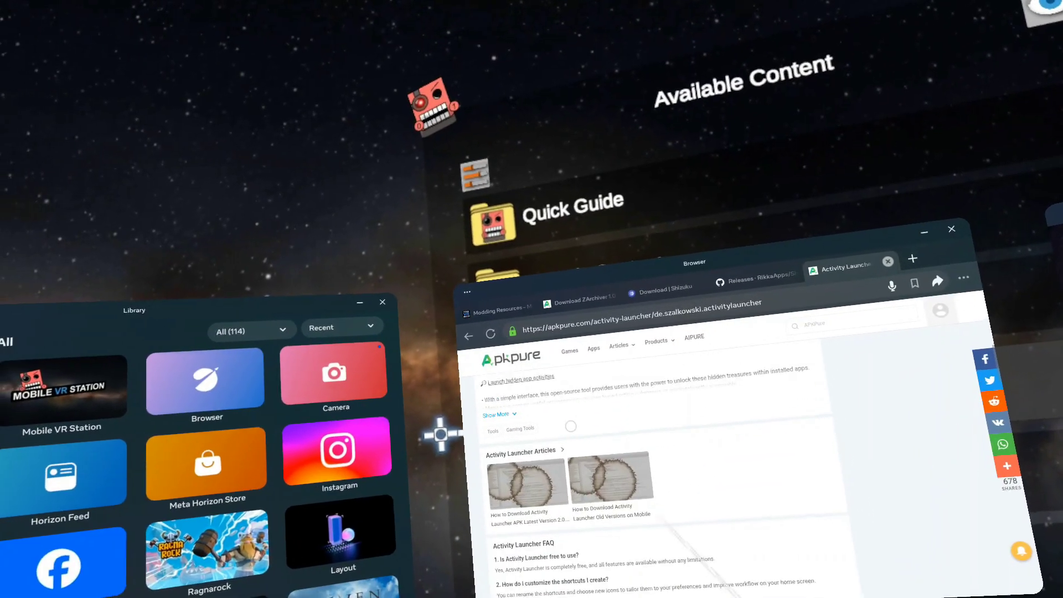
{"action": "scroll", "coordinate": [575, 422], "scroll_direction": "down", "scroll_amount": 4}
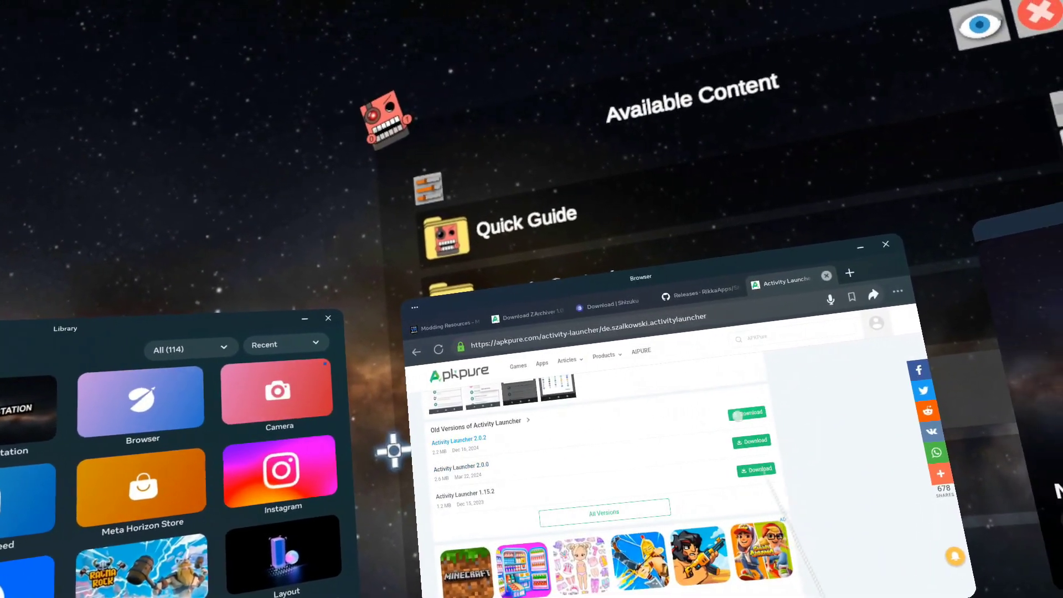
{"action": "left_click", "coordinate": [787, 414]}
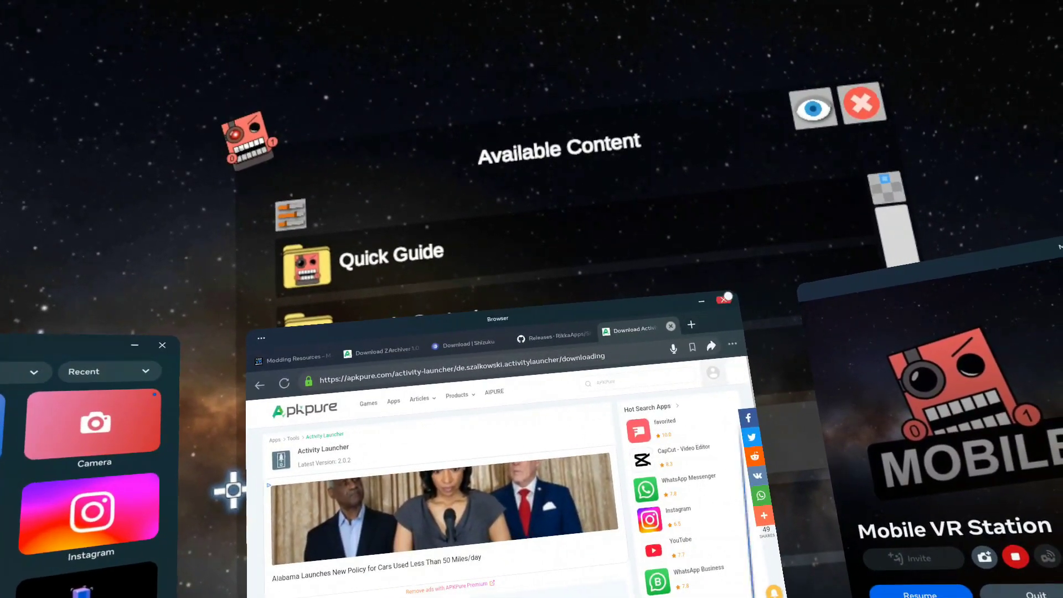
Close the browser and request folder access from the scoped storage section of Mobile VR Station's Configuration Wizard.
{"action": "left_click", "coordinate": [744, 300]}
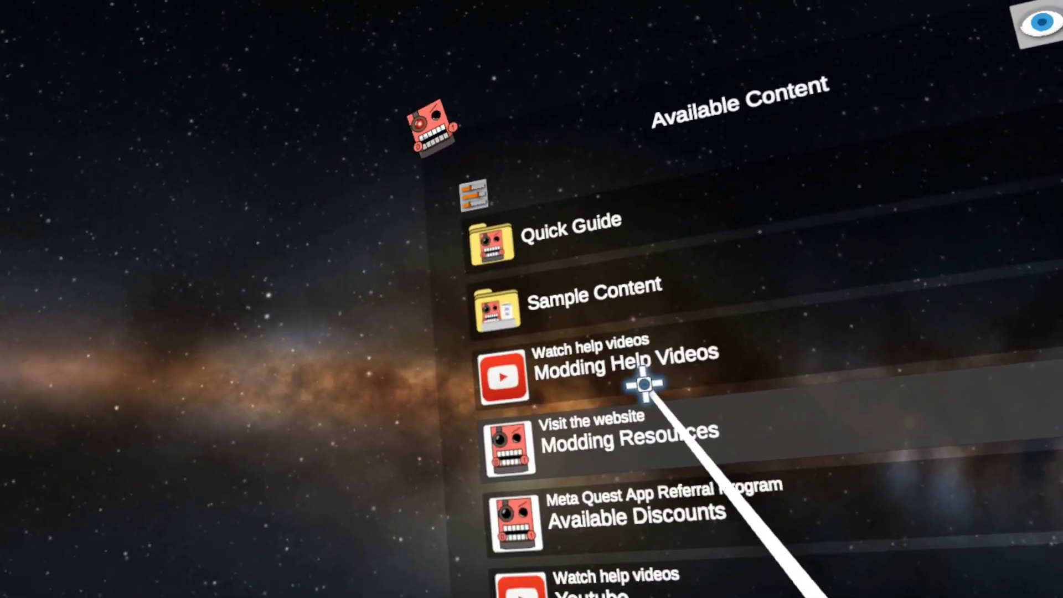
{"action": "scroll", "coordinate": [641, 365], "scroll_direction": "up", "scroll_amount": 3}
{"action": "scroll", "coordinate": [635, 351], "scroll_direction": "up", "scroll_amount": 2}
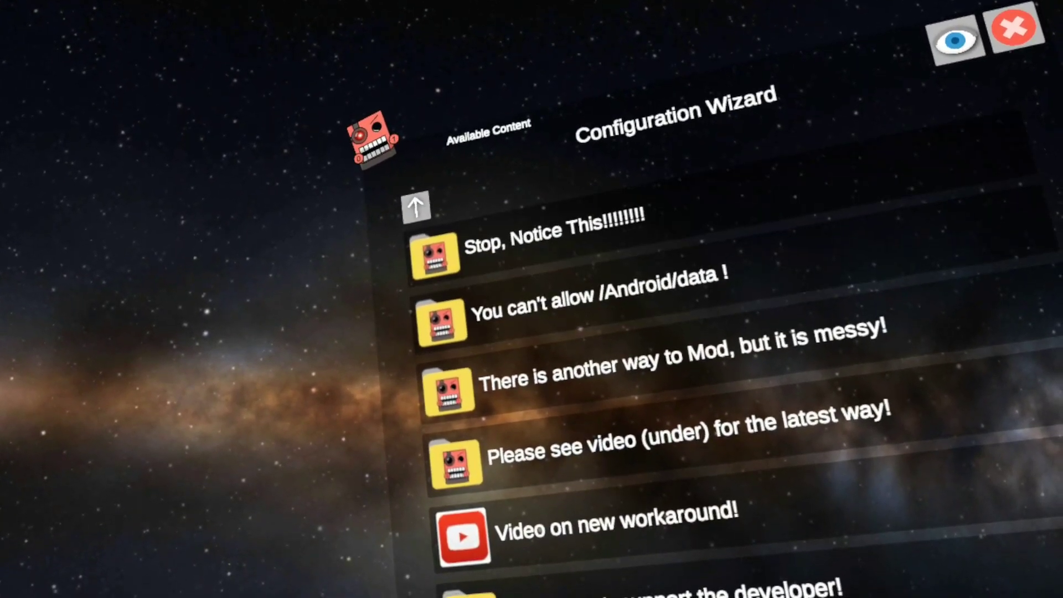
{"action": "left_click", "coordinate": [554, 445]}
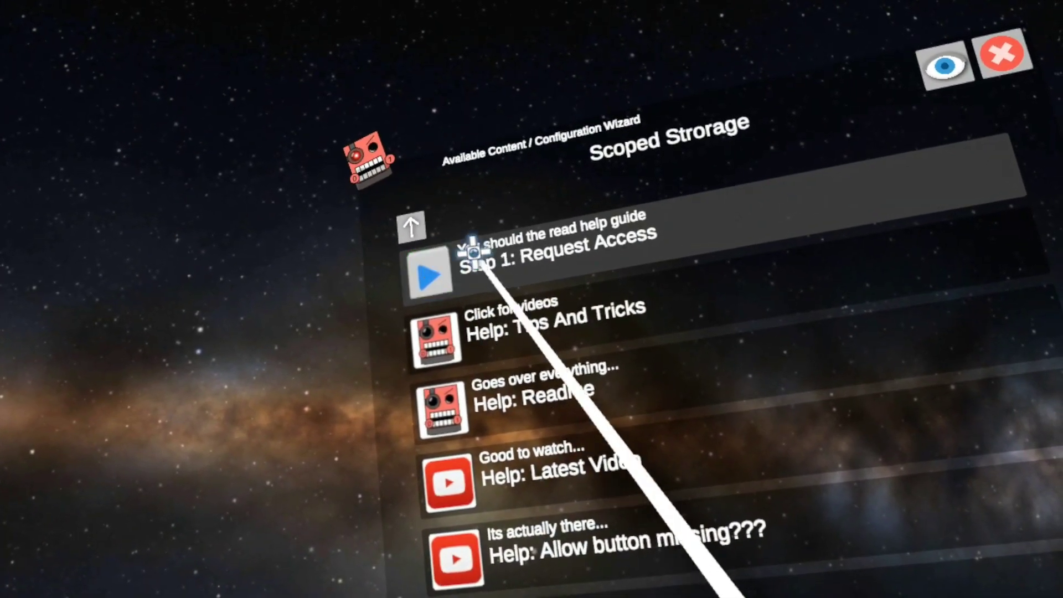
{"action": "left_click", "coordinate": [432, 271]}
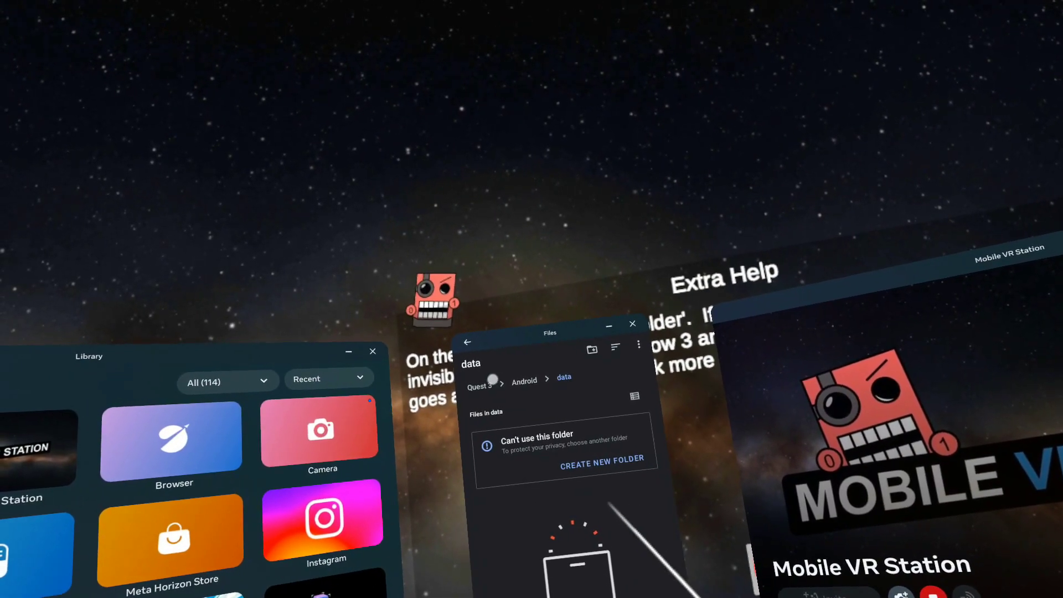
Install Activity Launcher from its newest APK in the Quest 3 Download folder and decline its disclaimer to return to the files.
{"action": "left_click", "coordinate": [481, 385]}
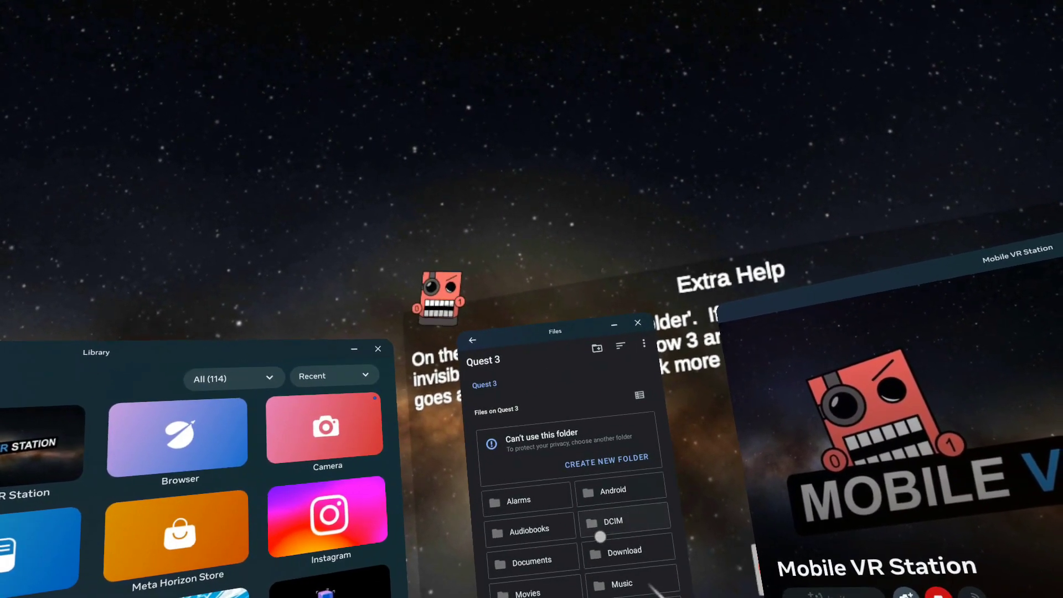
{"action": "left_click", "coordinate": [612, 547]}
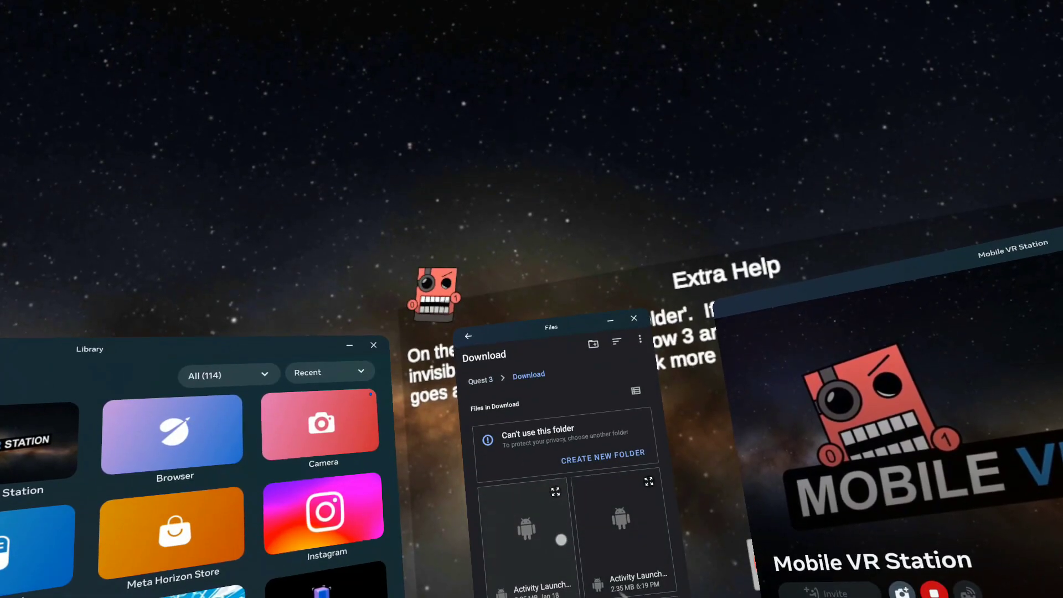
{"action": "scroll", "coordinate": [561, 540], "scroll_direction": "down", "scroll_amount": 2}
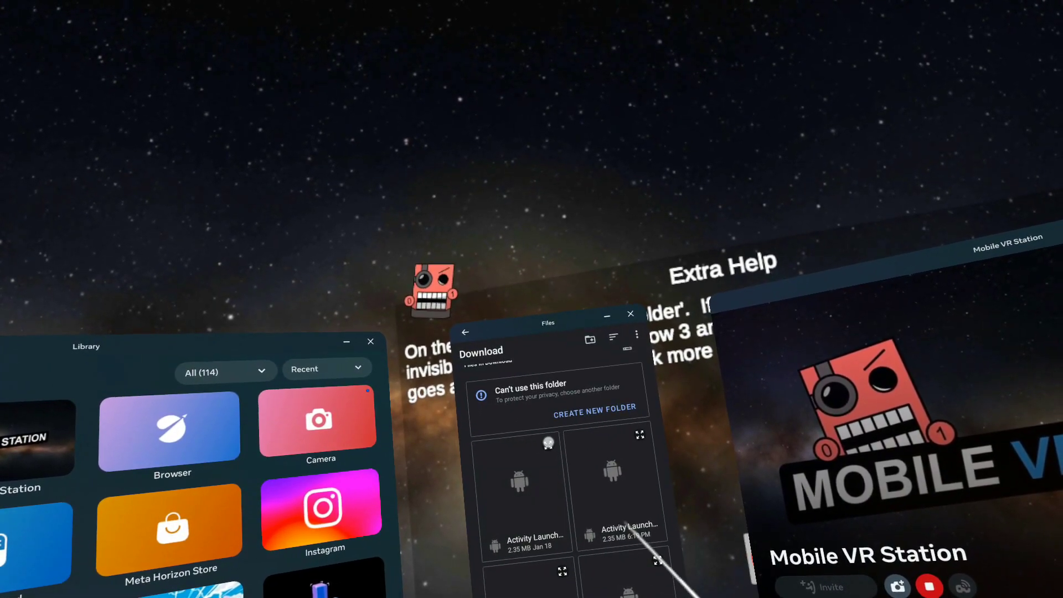
{"action": "left_click", "coordinate": [615, 482]}
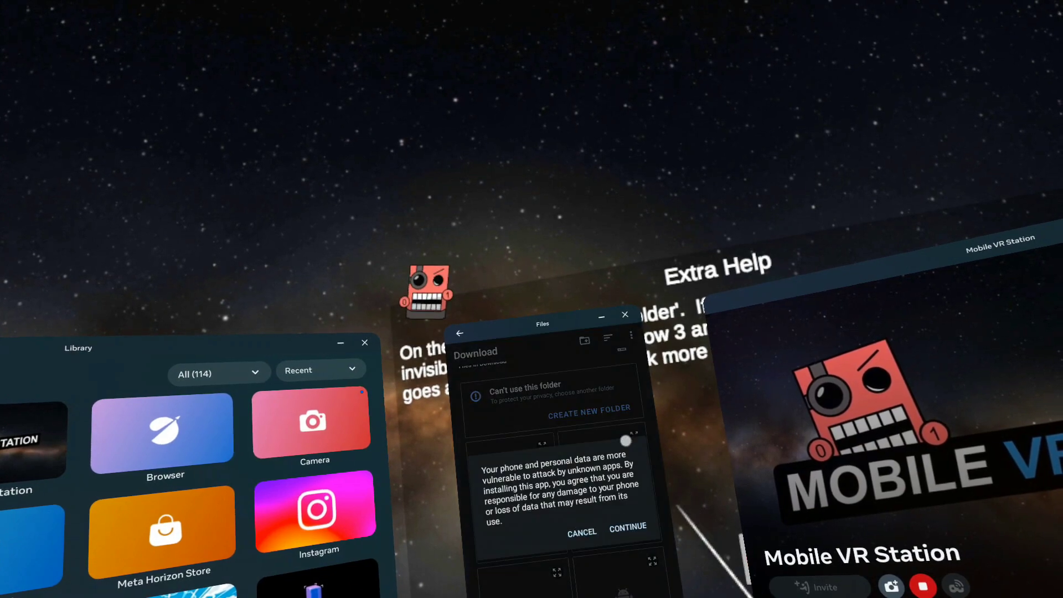
{"action": "left_click", "coordinate": [626, 525]}
{"action": "left_click", "coordinate": [625, 525]}
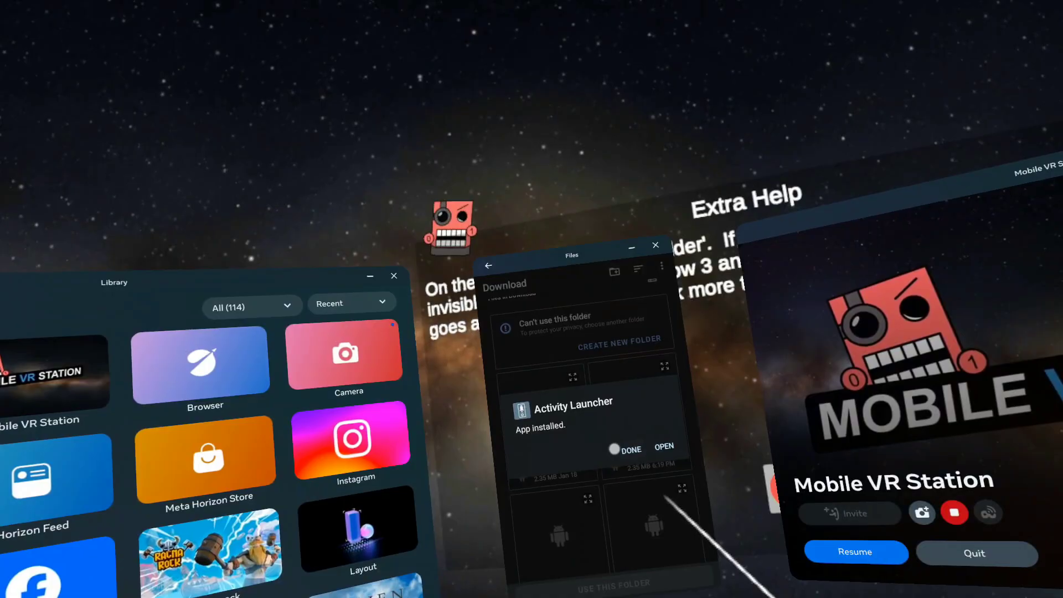
{"action": "left_click", "coordinate": [662, 447]}
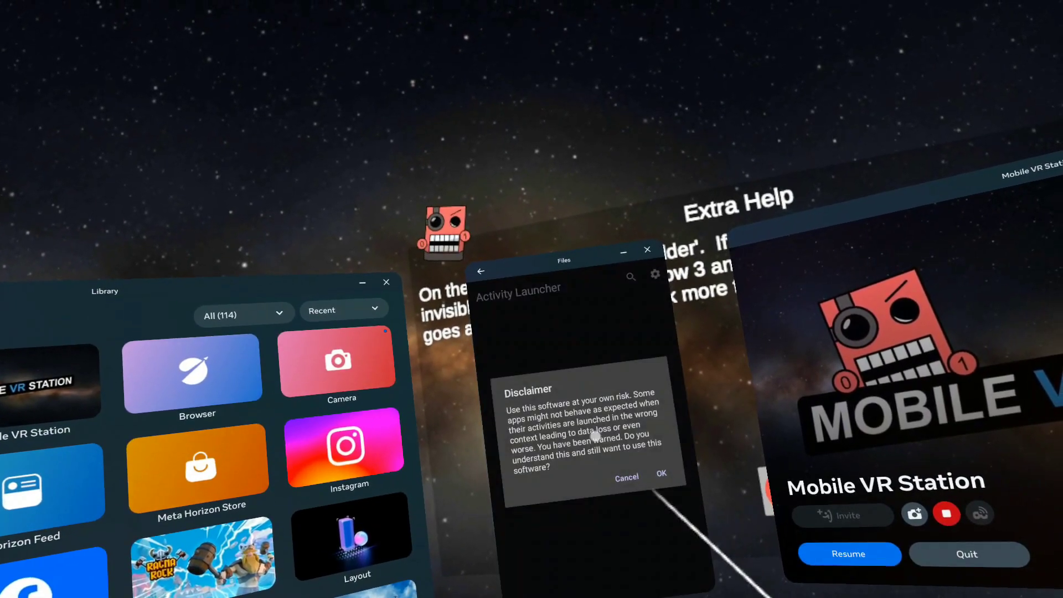
{"action": "left_click", "coordinate": [621, 471]}
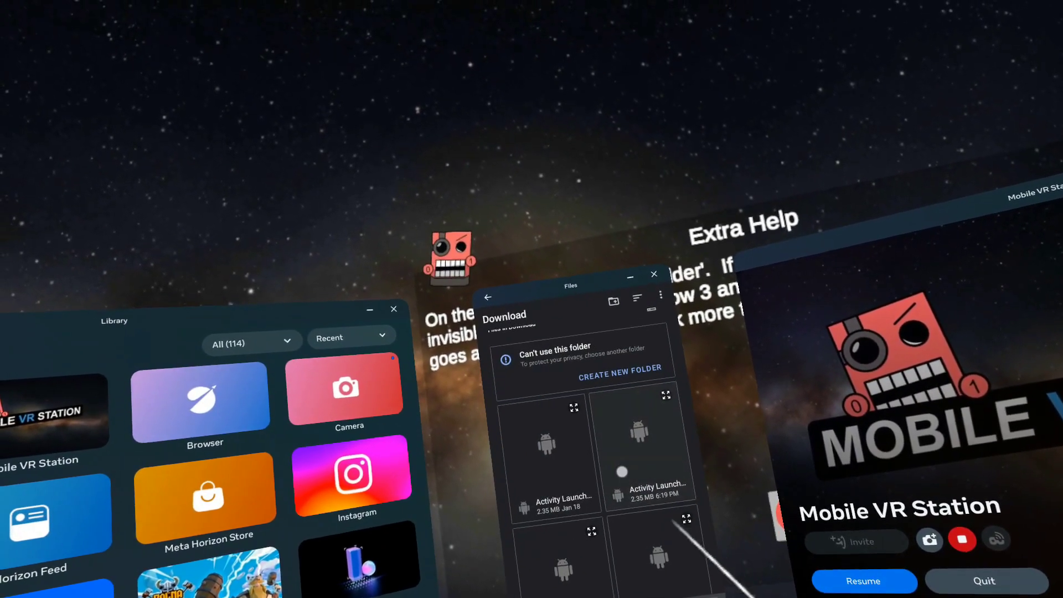
Install Shizuku from its v13.5.4 APK in the Download folder.
{"action": "left_click_drag", "start_coordinate": [622, 466], "coordinate": [636, 354]}
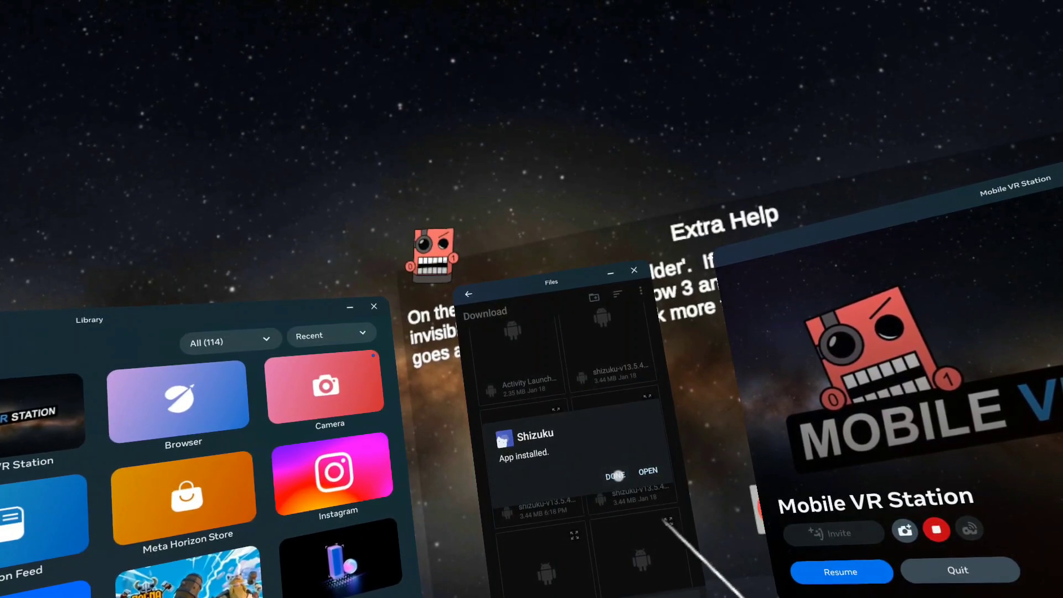
{"action": "left_click", "coordinate": [615, 476]}
Install ZArchiver from its newest APK in the Download folder and dismiss the installer.
{"action": "scroll", "coordinate": [610, 480], "scroll_direction": "down", "scroll_amount": 3}
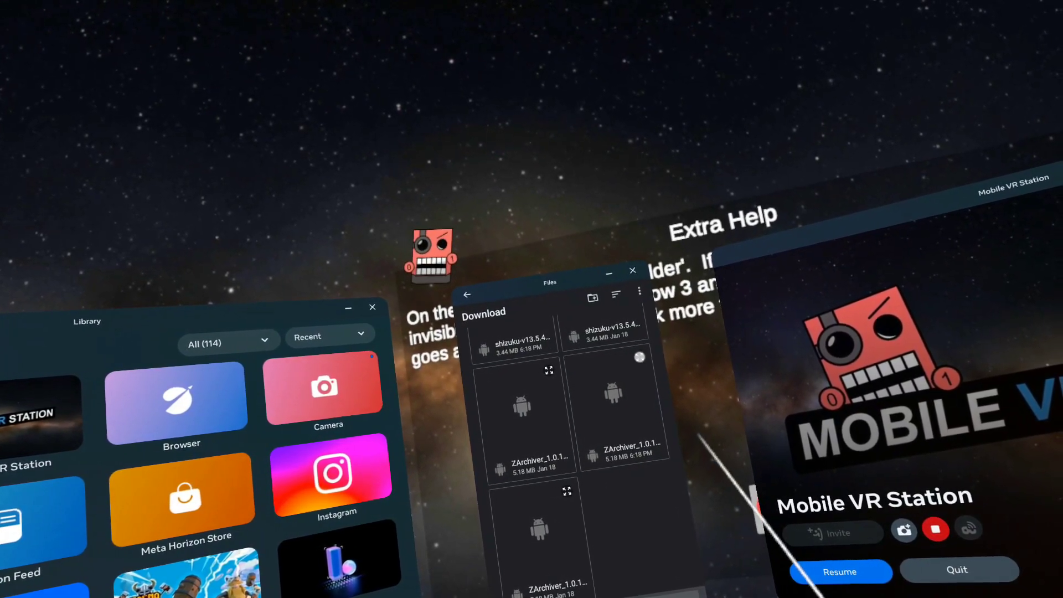
{"action": "left_click", "coordinate": [616, 394]}
{"action": "left_click", "coordinate": [629, 482]}
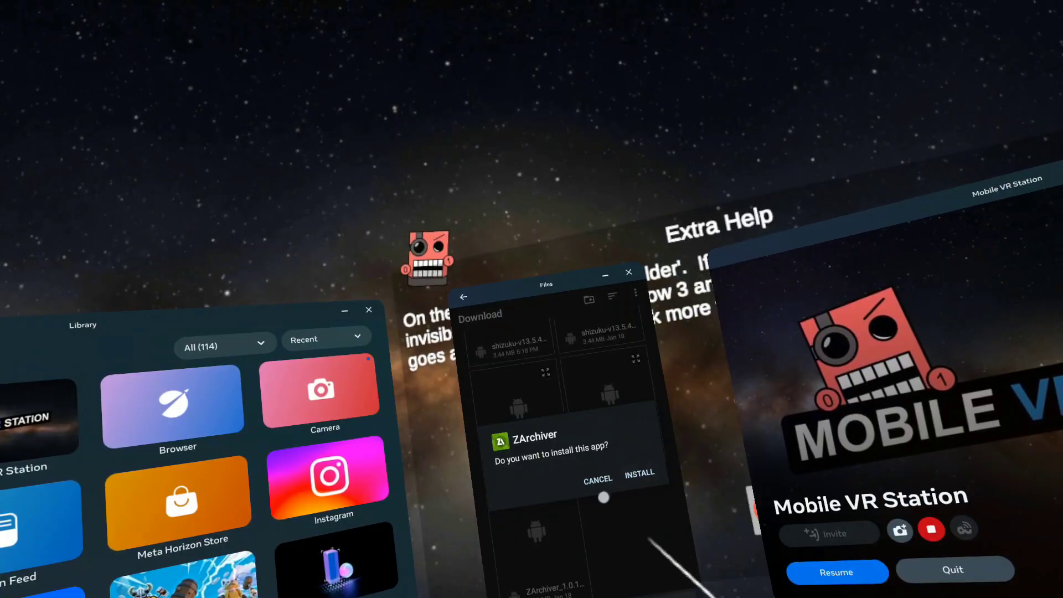
{"action": "left_click", "coordinate": [638, 475]}
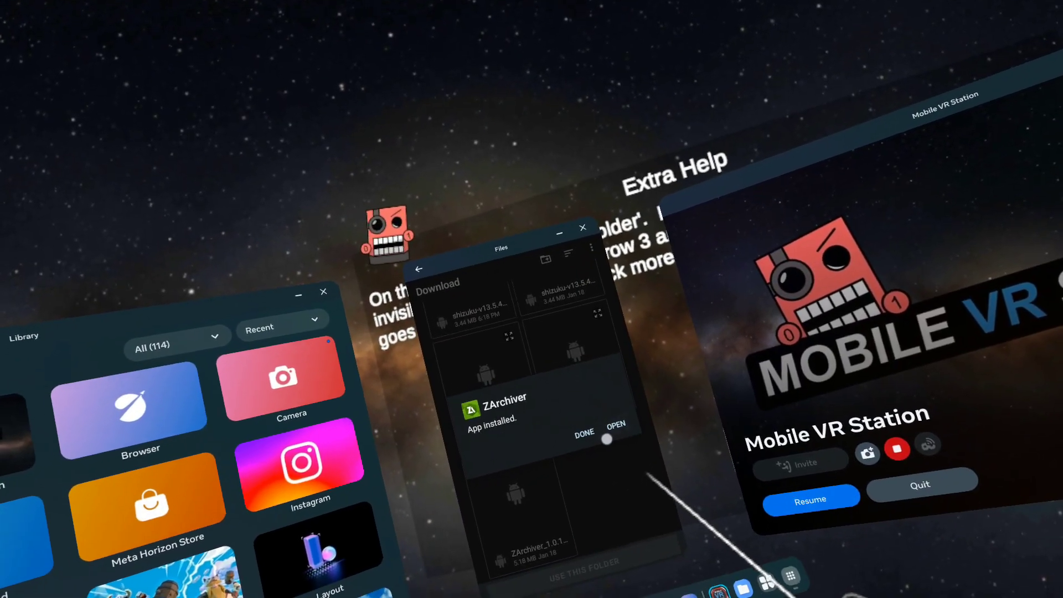
{"action": "left_click", "coordinate": [595, 440]}
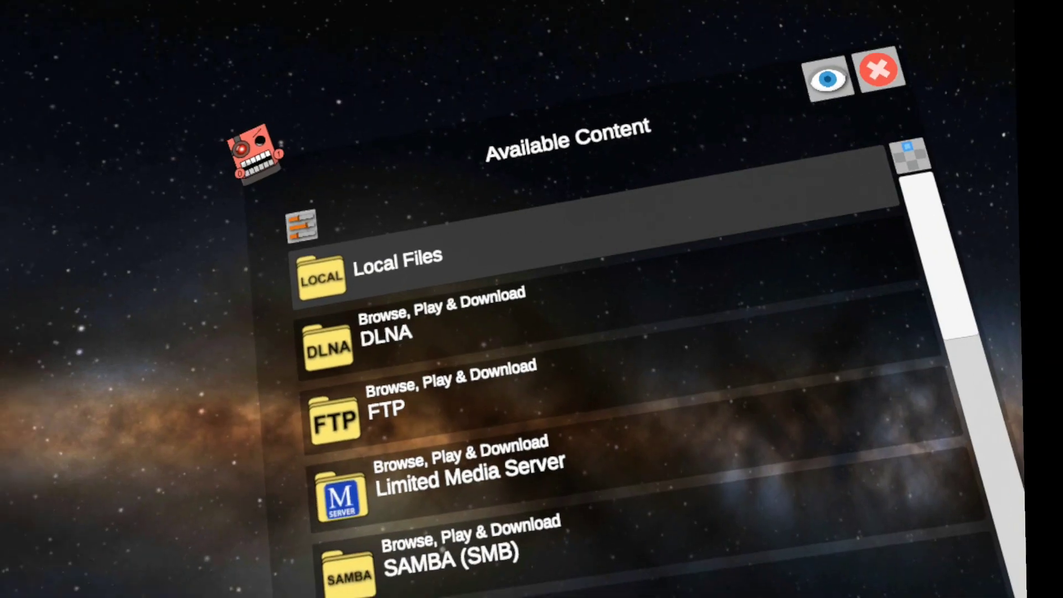
Quit Mobile VR Station and filter the library's applications to Unknown sources.
{"action": "key", "text": "super"}
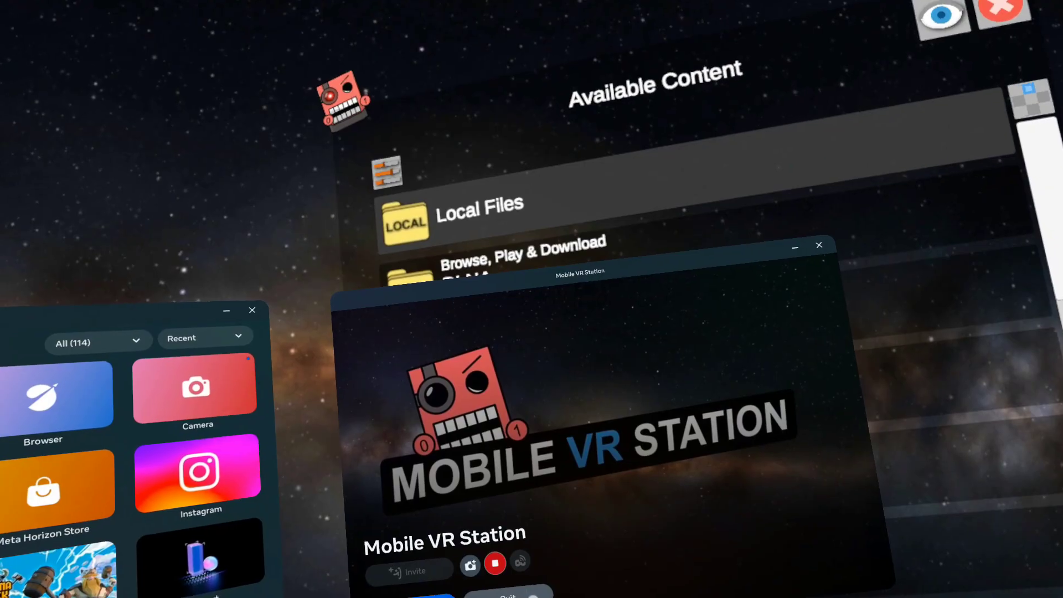
{"action": "left_click", "coordinate": [530, 591]}
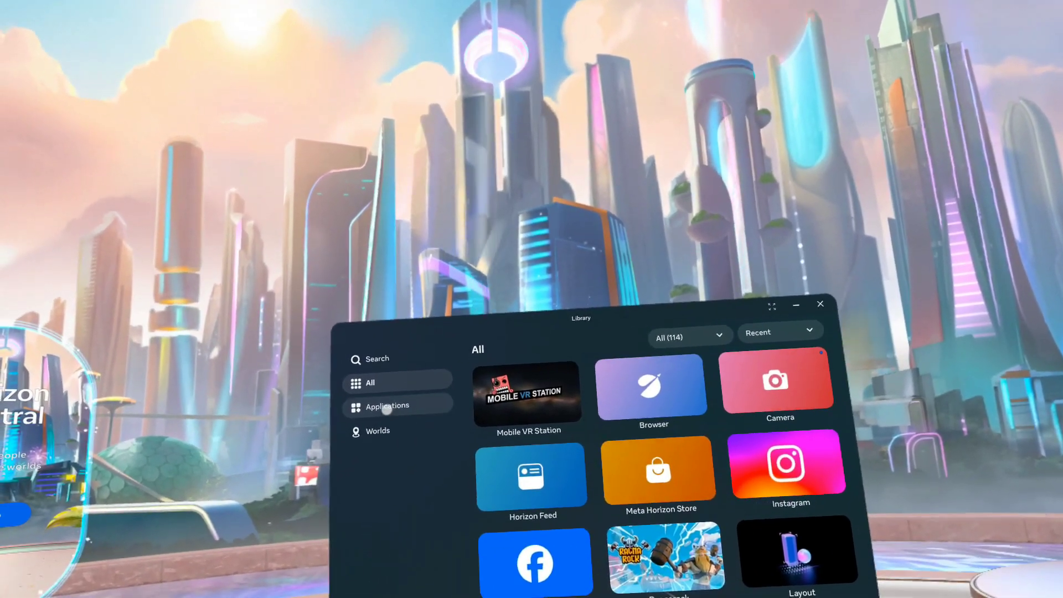
{"action": "left_click", "coordinate": [382, 412]}
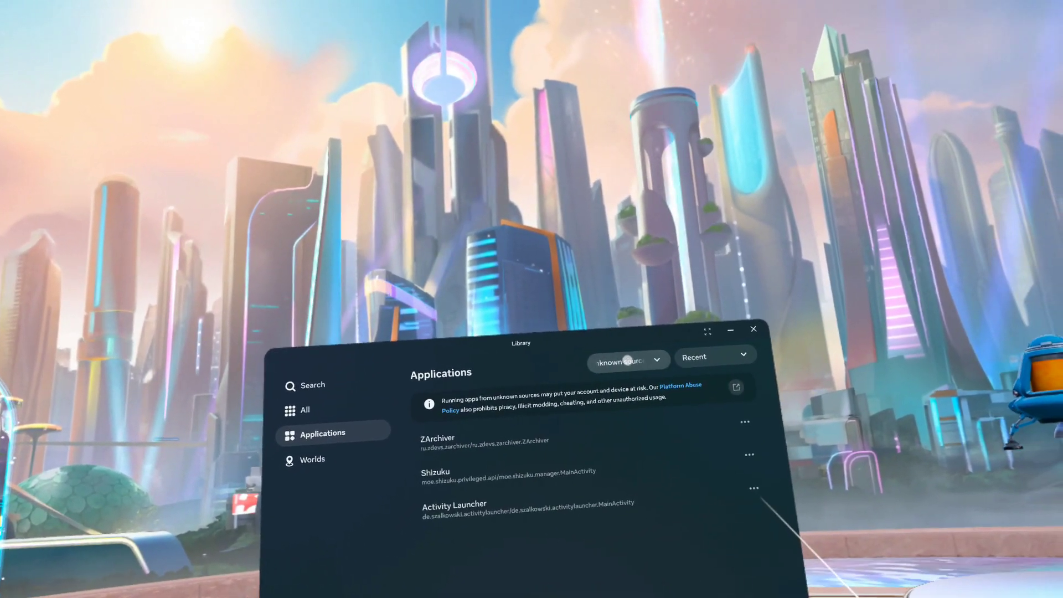
{"action": "left_click", "coordinate": [680, 342]}
{"action": "left_click", "coordinate": [631, 561]}
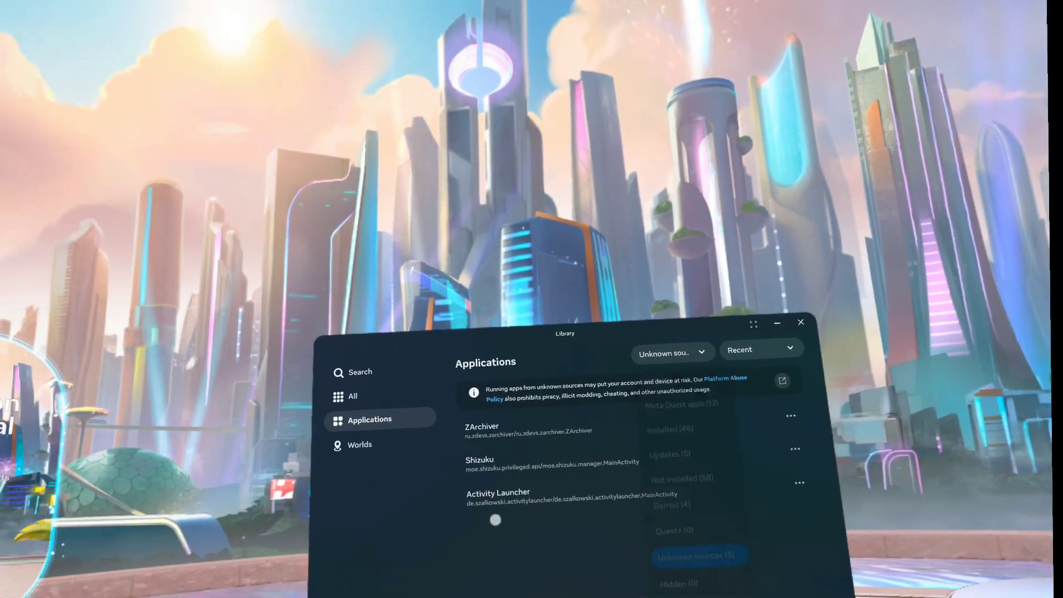
Check the filter options for all library content, and return to the applications from Unknown sources.
{"action": "left_click", "coordinate": [413, 408]}
{"action": "left_click", "coordinate": [659, 356]}
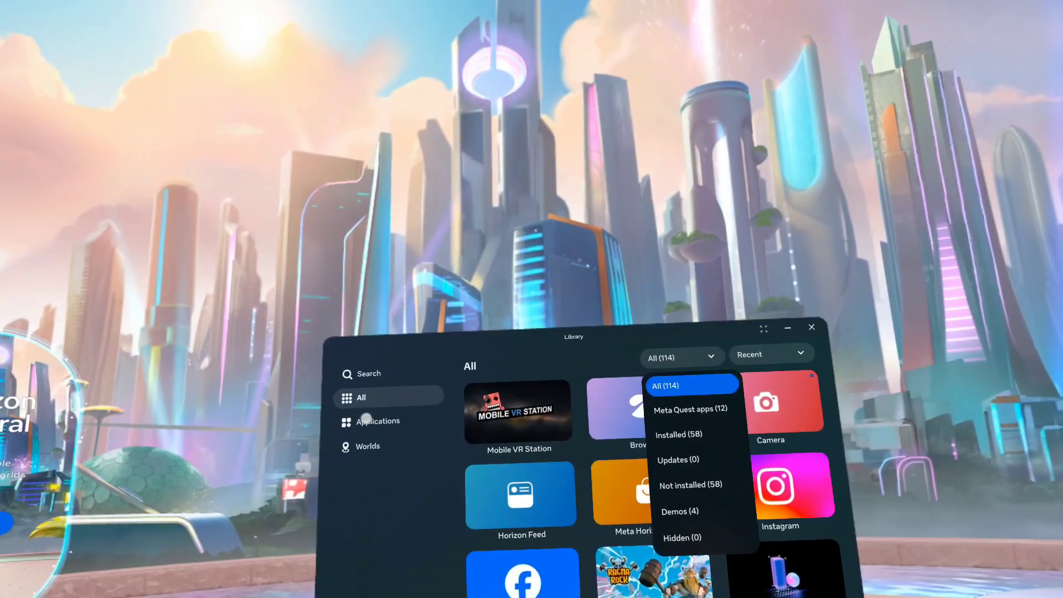
{"action": "left_click", "coordinate": [374, 418]}
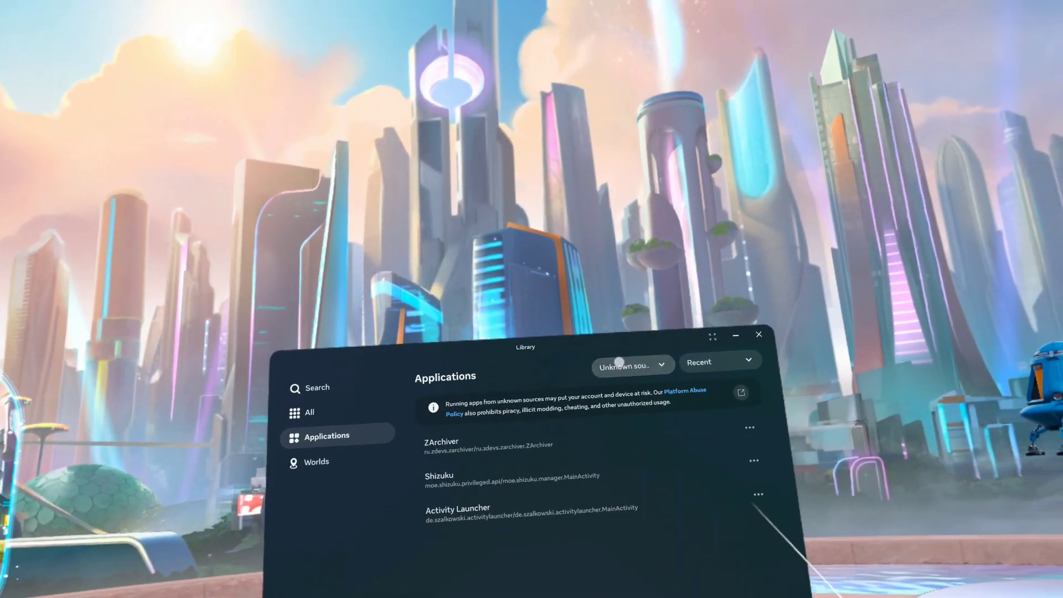
{"action": "left_click", "coordinate": [612, 361]}
{"action": "left_click", "coordinate": [622, 555]}
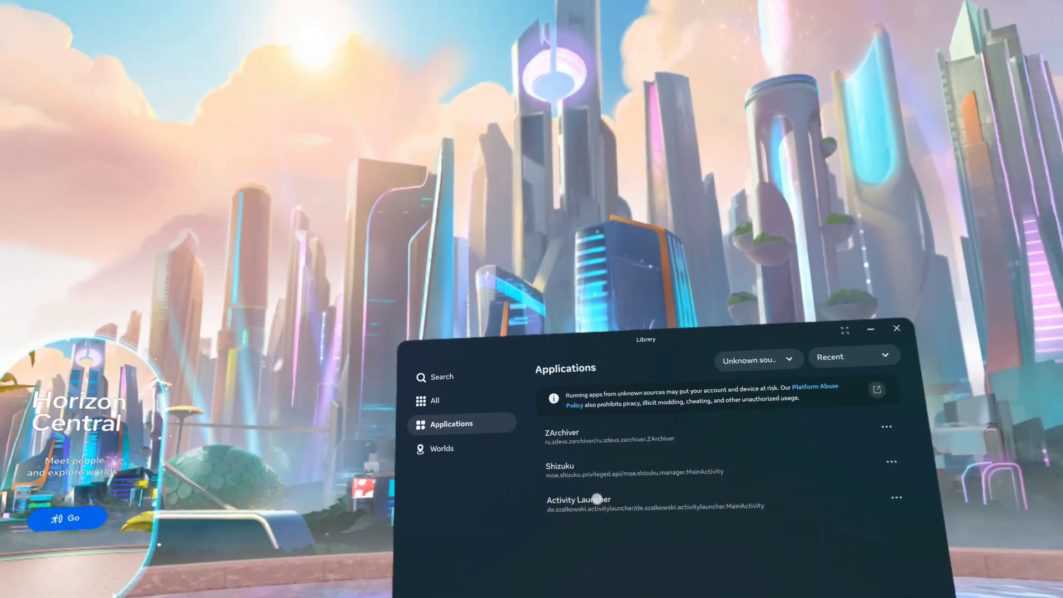